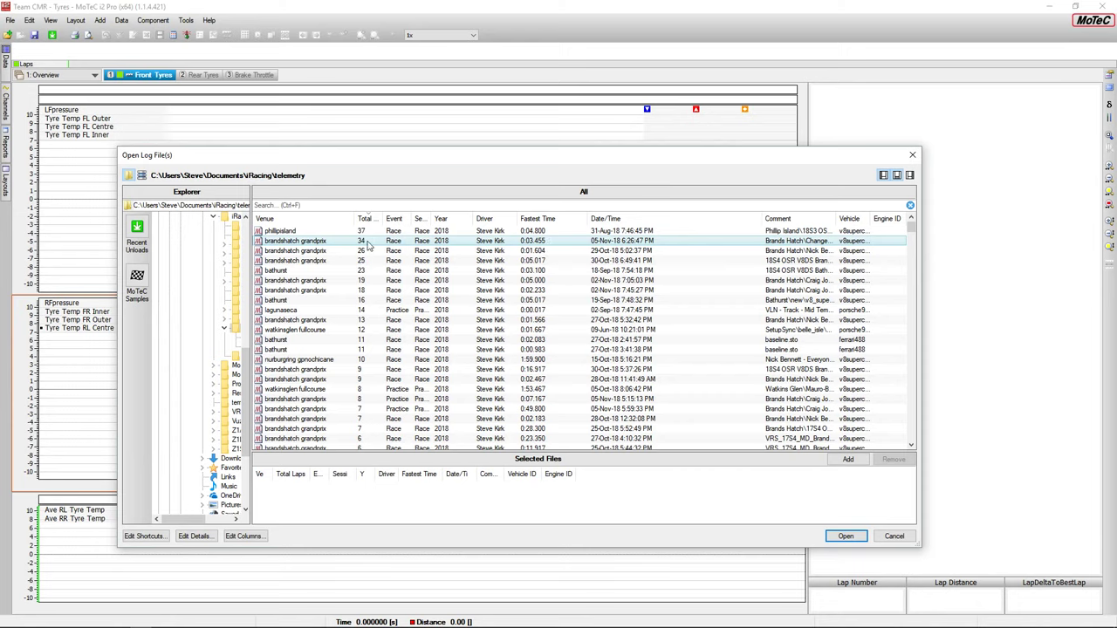
Add the 34-lap brandshatch grandprix log to Selected Files and open it
double_click(339, 244)
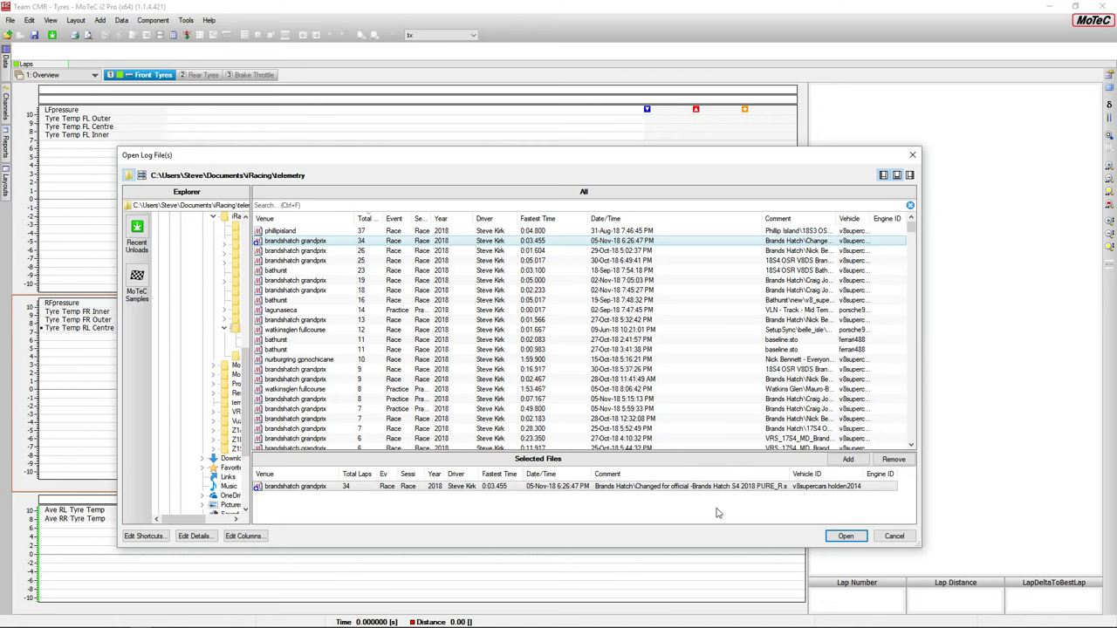
click(846, 536)
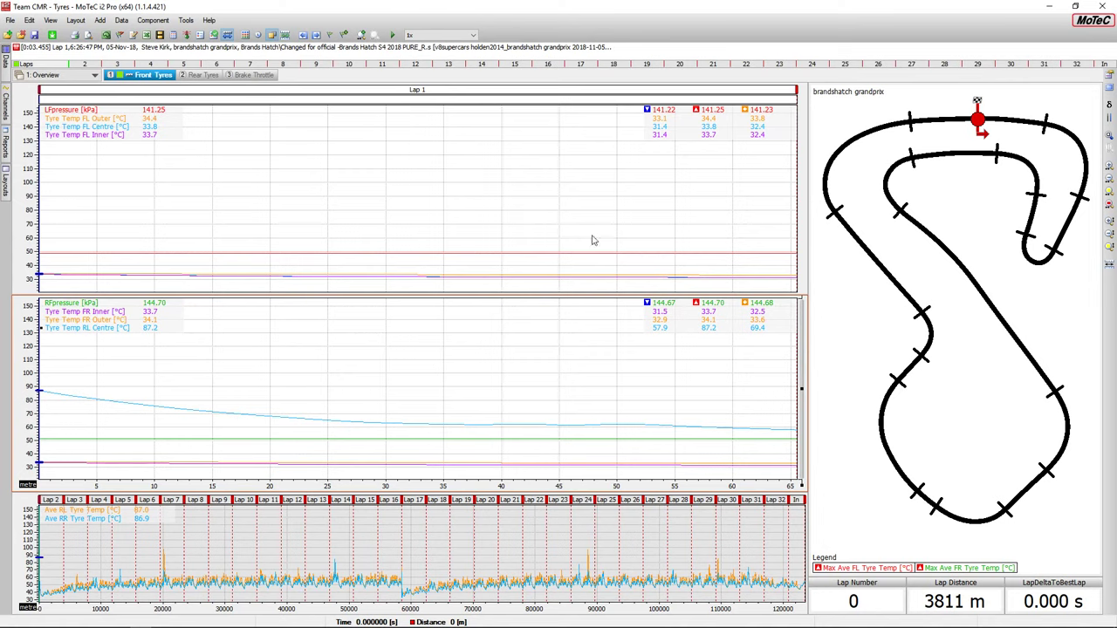
Show lap 14, then move the cursor around the circuit to the Turn 8 temperature spike and 236 m
click(443, 262)
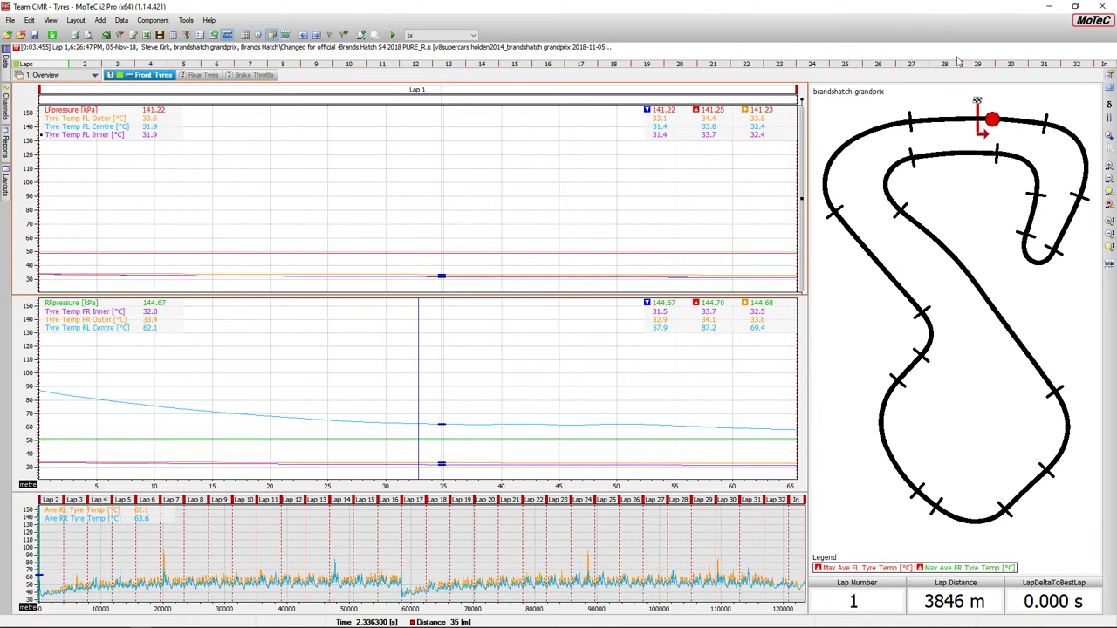
click(481, 67)
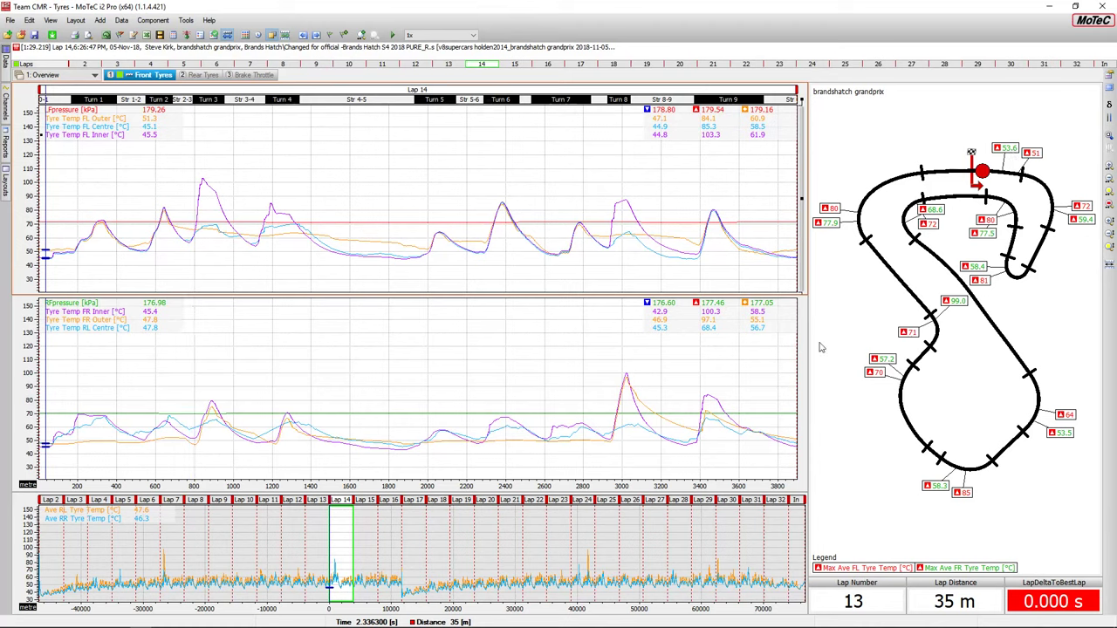
mouse_move(982, 172)
mouse_down()
mouse_move(1015, 174)
mouse_move(1042, 202)
mouse_move(1045, 186)
mouse_move(1052, 203)
mouse_move(1051, 244)
mouse_move(1030, 278)
mouse_move(1012, 253)
mouse_move(1015, 157)
mouse_move(1030, 279)
mouse_move(1054, 237)
mouse_move(1010, 262)
mouse_move(1011, 244)
mouse_up()
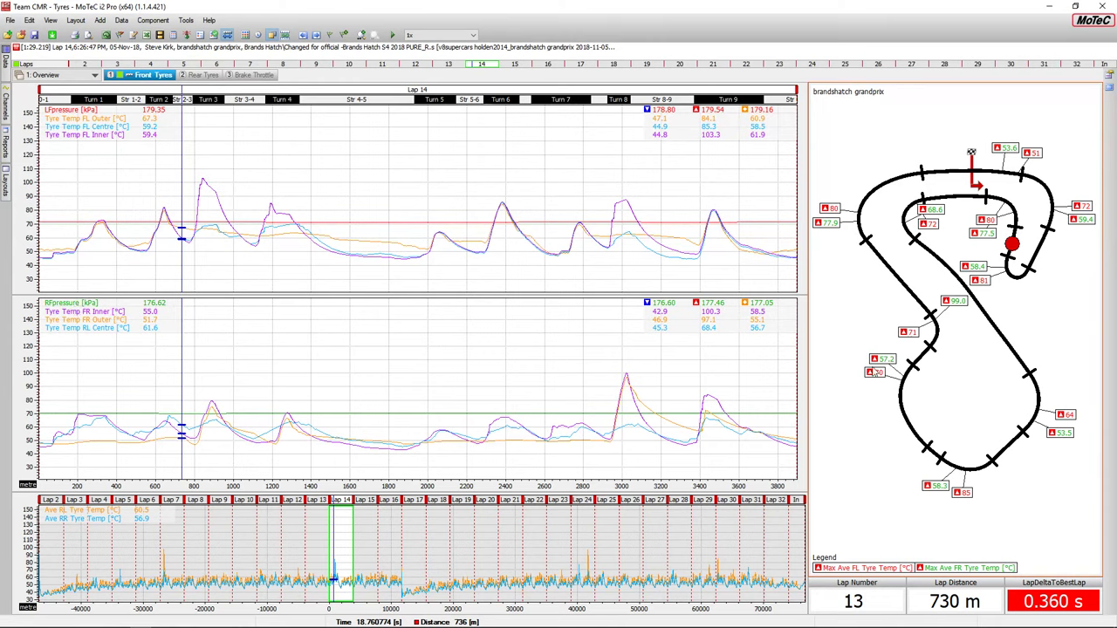
click(627, 368)
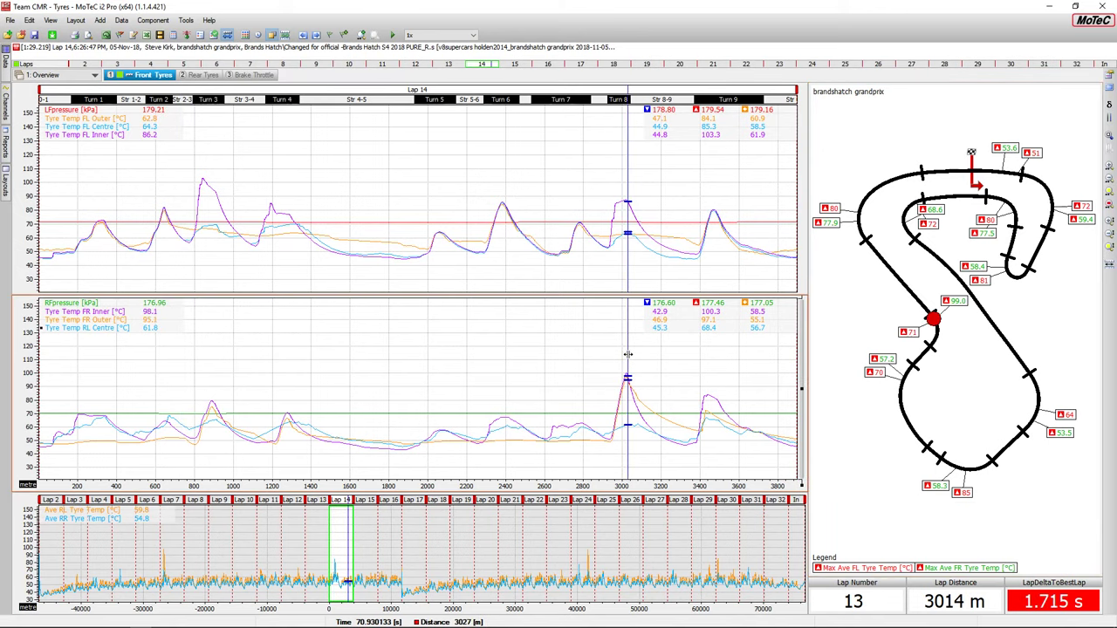
mouse_move(628, 354)
mouse_down()
mouse_move(609, 352)
mouse_move(621, 349)
mouse_up()
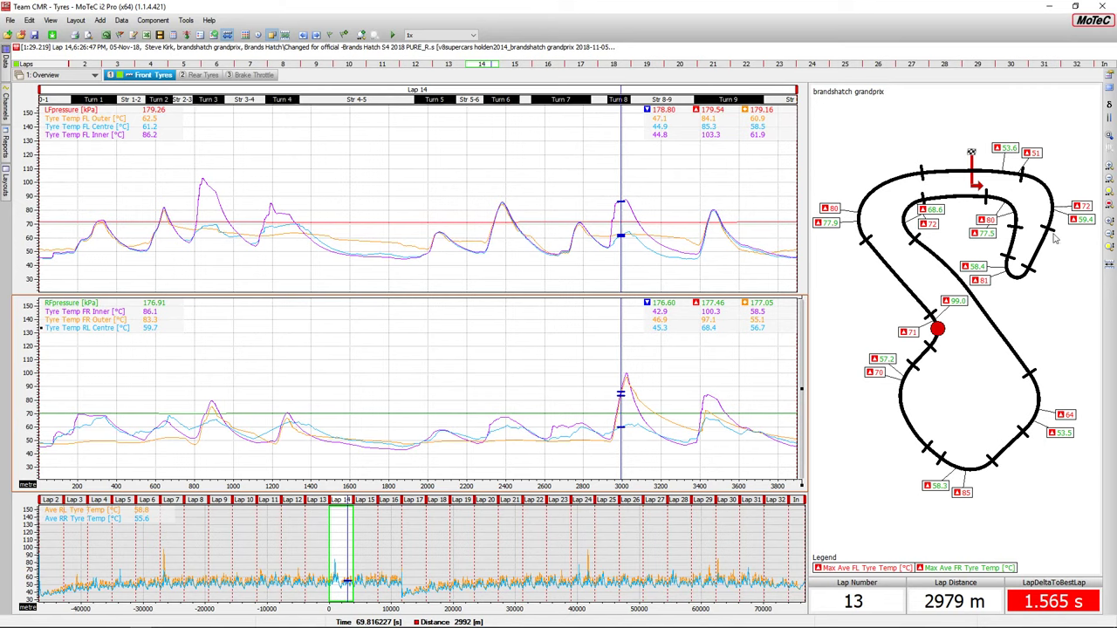
click(1043, 183)
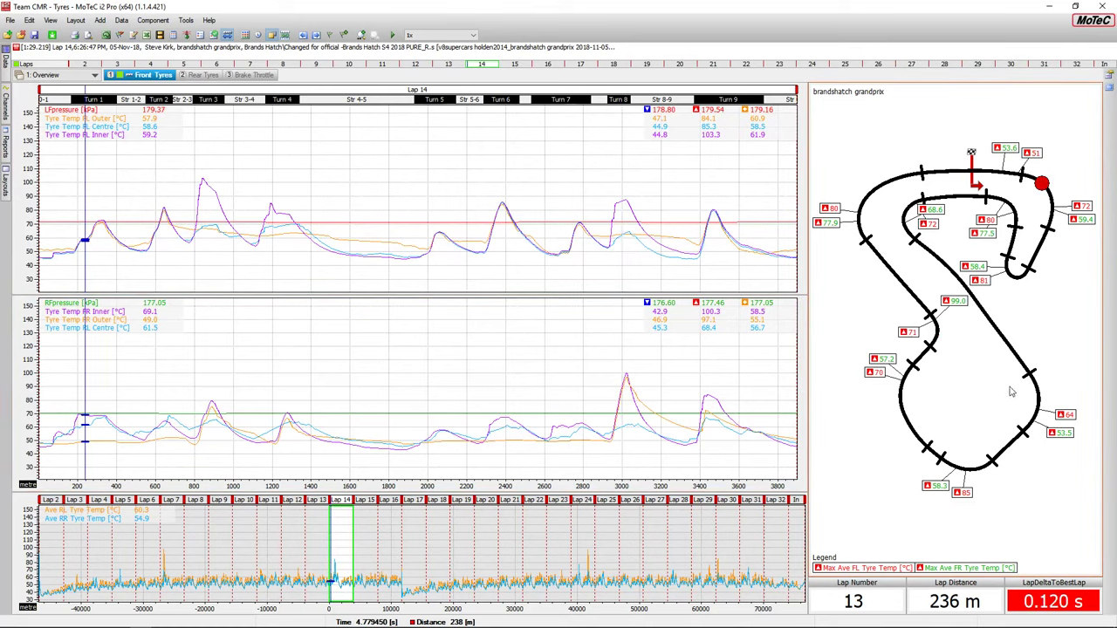
Show the Rear Tyres sheet and set the upper graph's trace width to 2
click(196, 77)
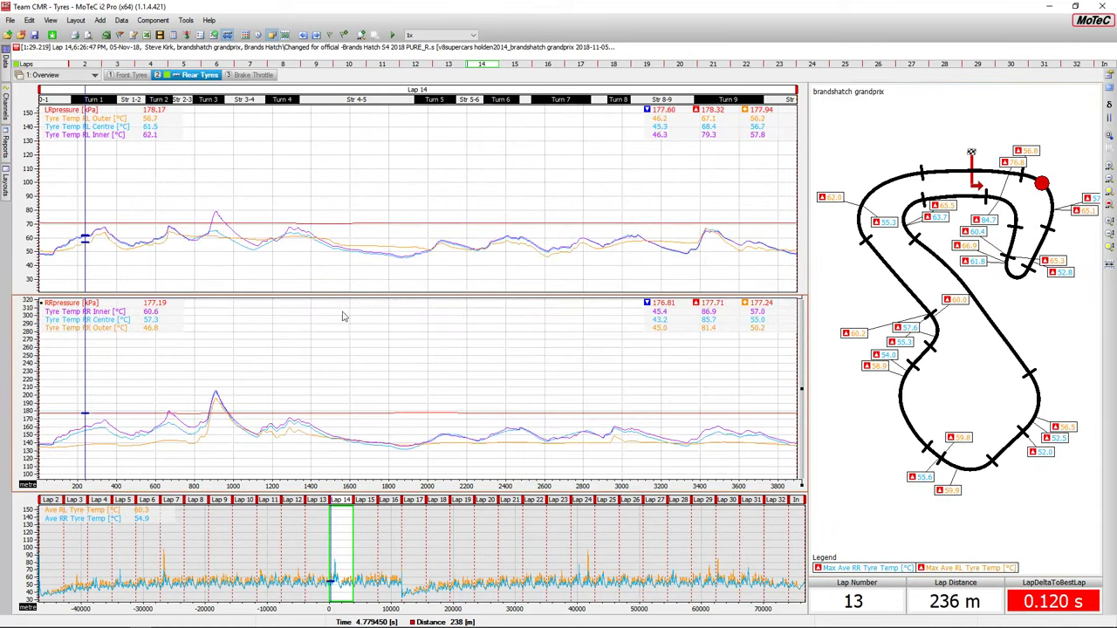
click(213, 207)
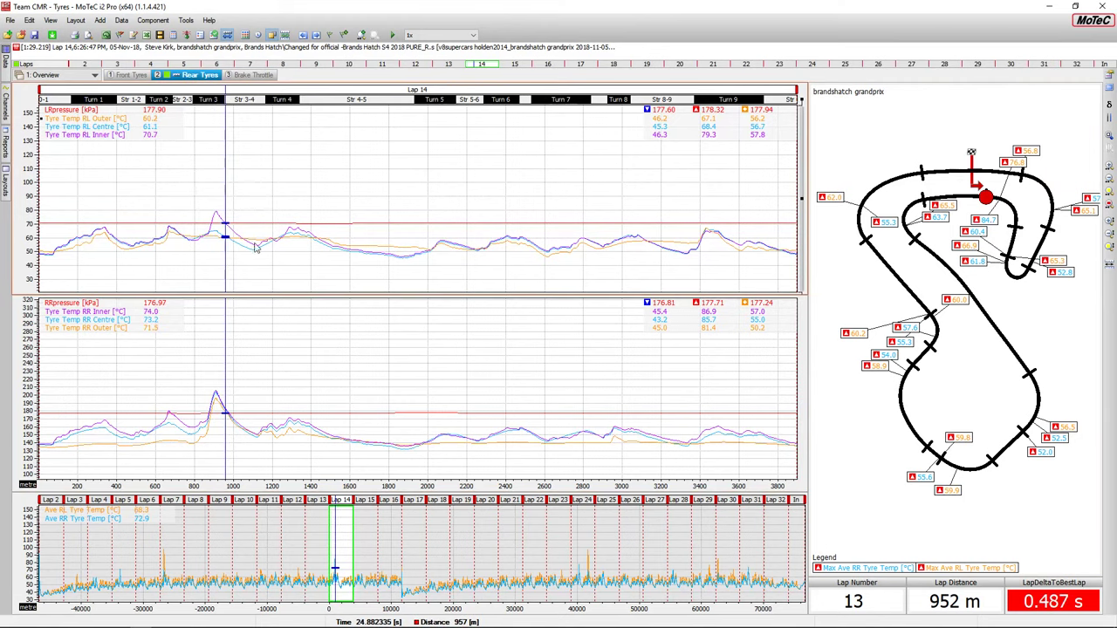
right_click(306, 163)
click(332, 168)
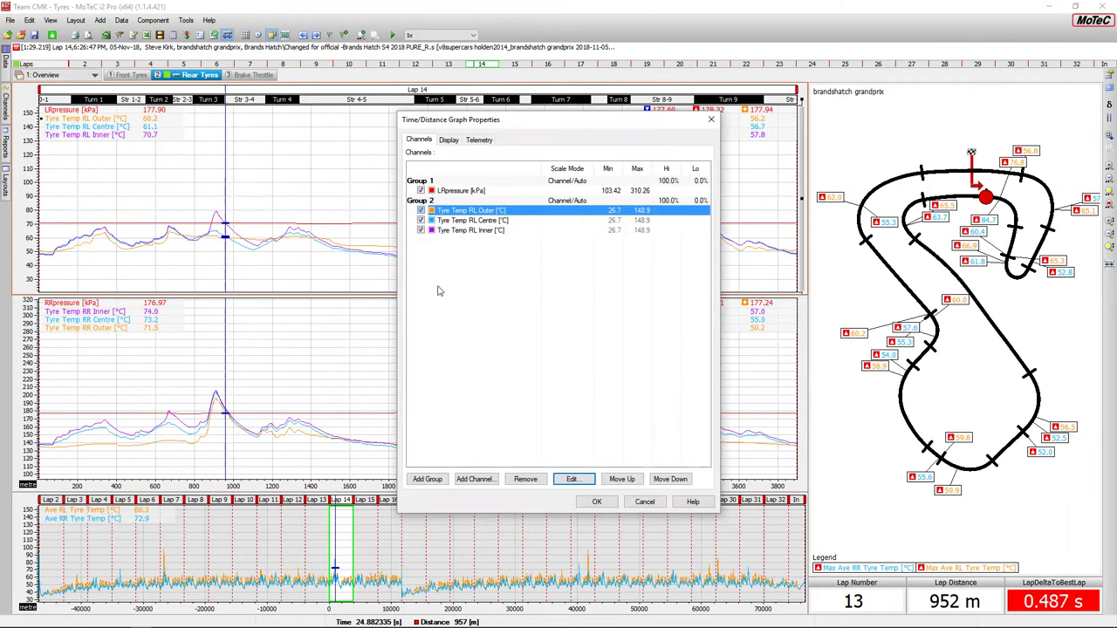
click(449, 142)
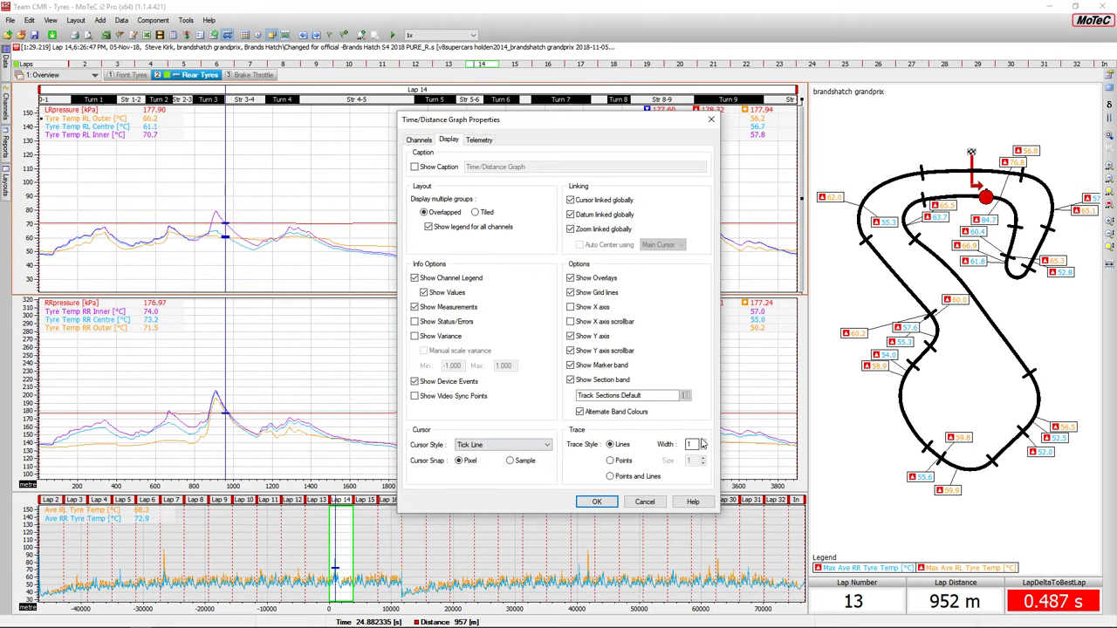
click(614, 502)
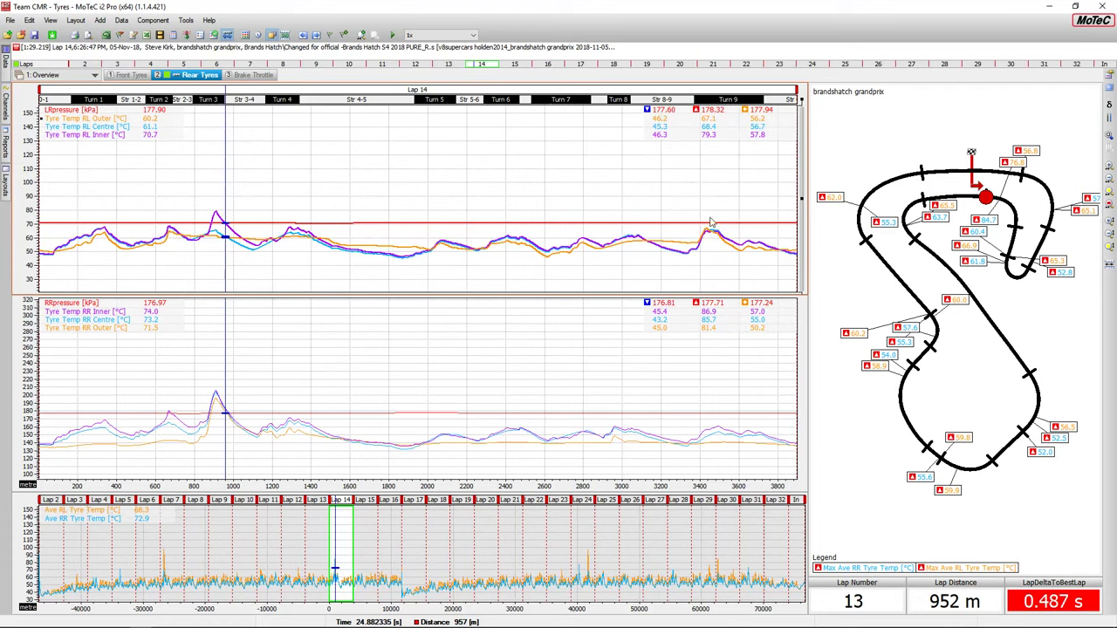
Move the cursor to about 1670 m, zoom in, then zoom back out to all of lap 14
mouse_move(273, 197)
mouse_down()
mouse_move(370, 197)
mouse_move(408, 209)
mouse_up()
scroll(425, 215, up, 5)
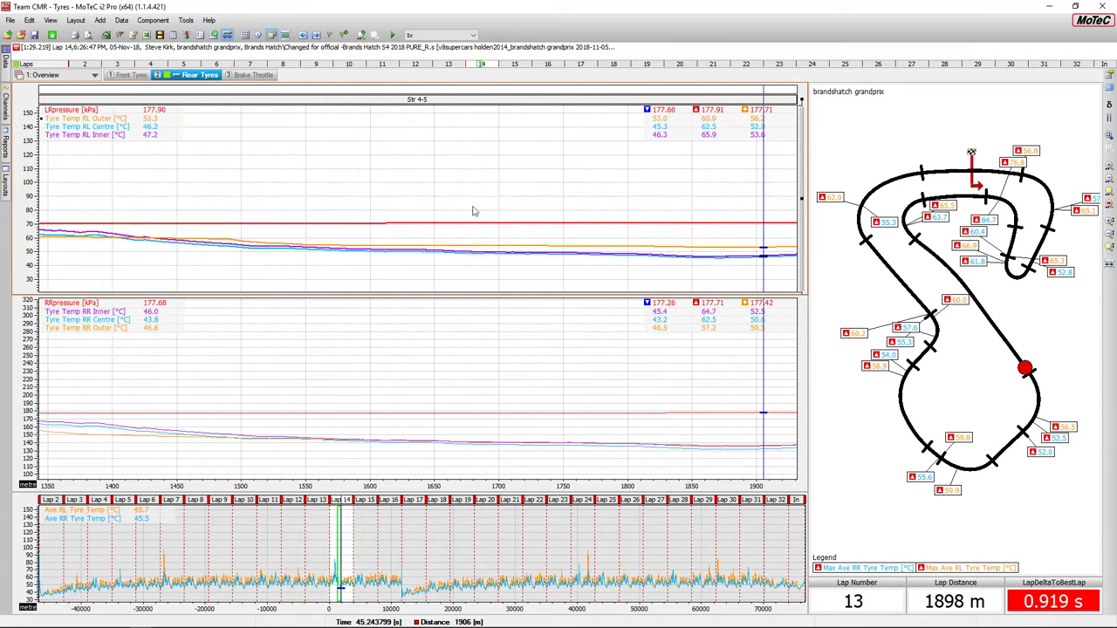
mouse_move(692, 204)
mouse_down()
mouse_move(427, 110)
mouse_move(661, 125)
mouse_move(670, 194)
mouse_move(745, 195)
mouse_move(649, 195)
mouse_move(426, 113)
mouse_up()
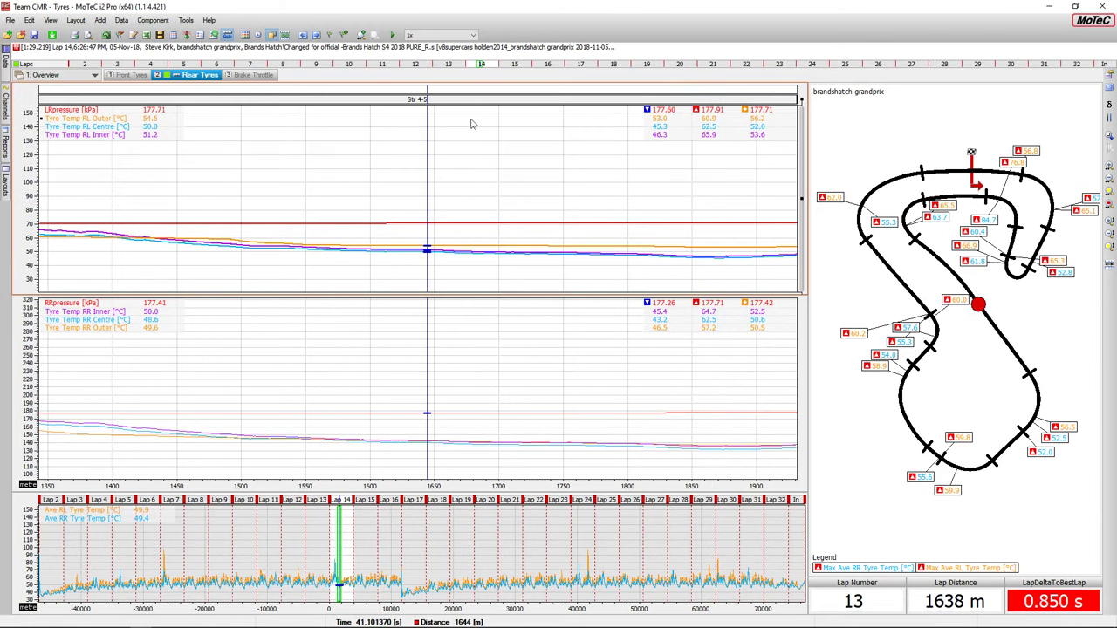
click(488, 66)
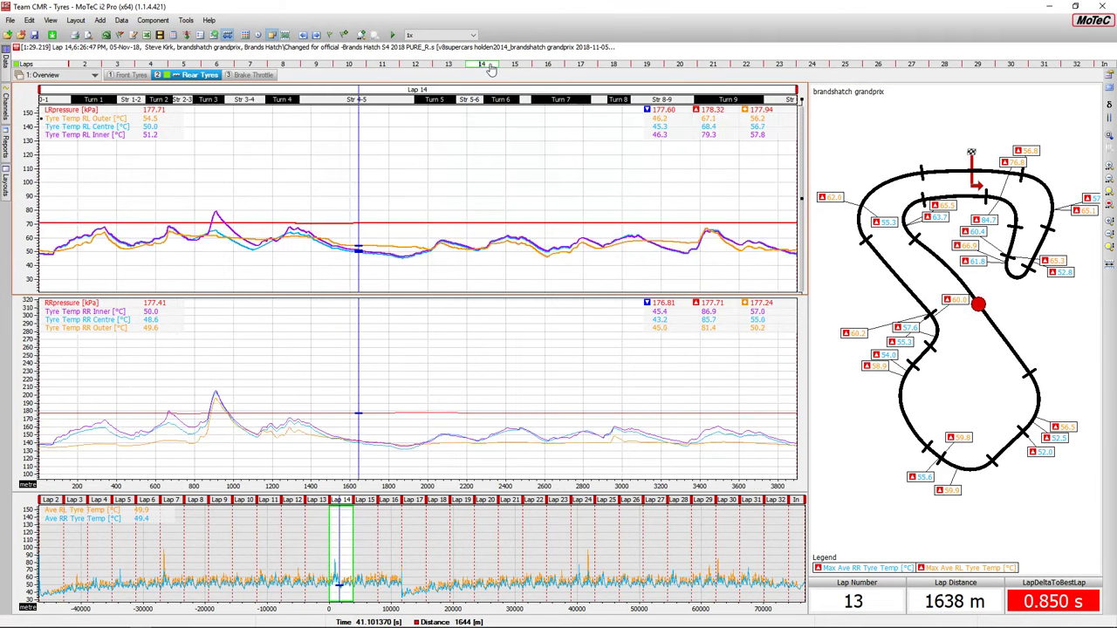
Set the lower rear tyre graph's trace width to 2
right_click(472, 357)
click(497, 365)
click(449, 140)
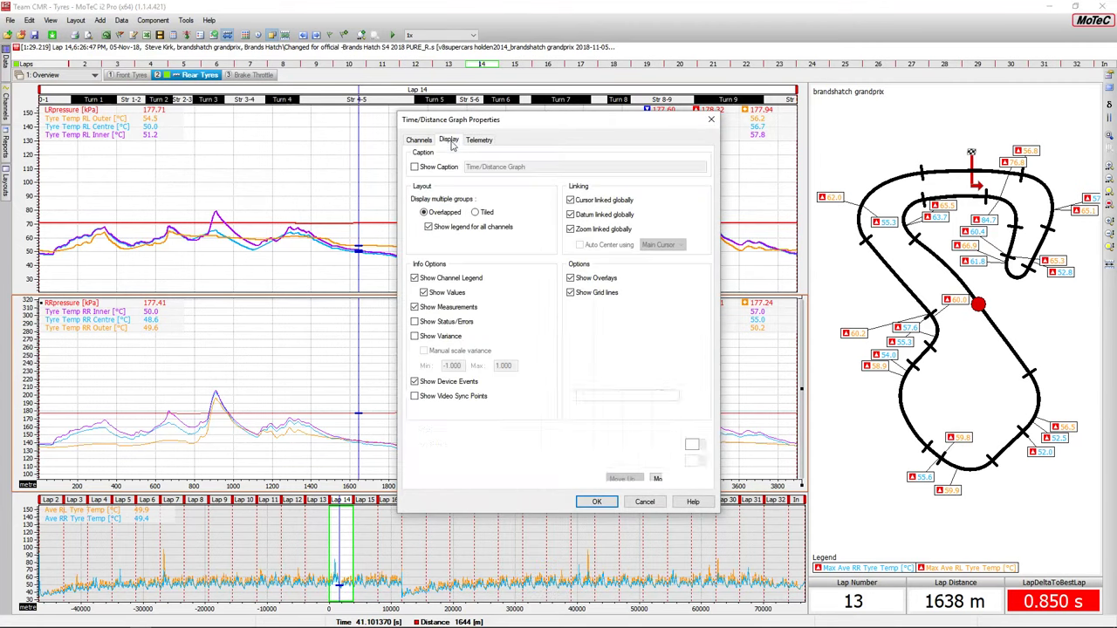
click(597, 501)
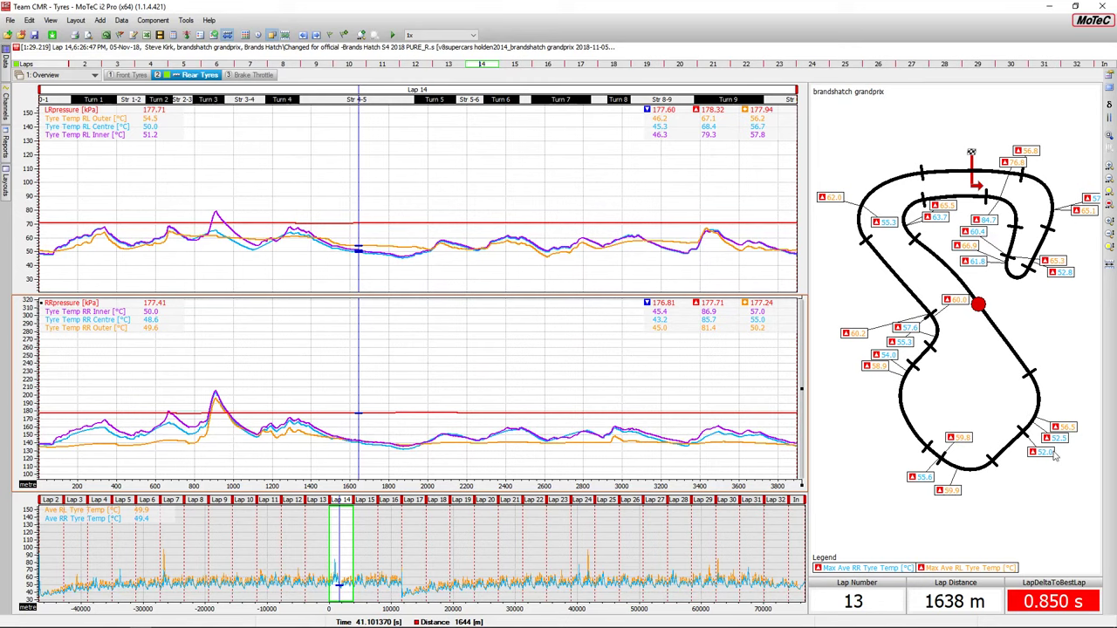
Return to the Front Tyres sheet after a brief look at the rear tyre data
click(137, 77)
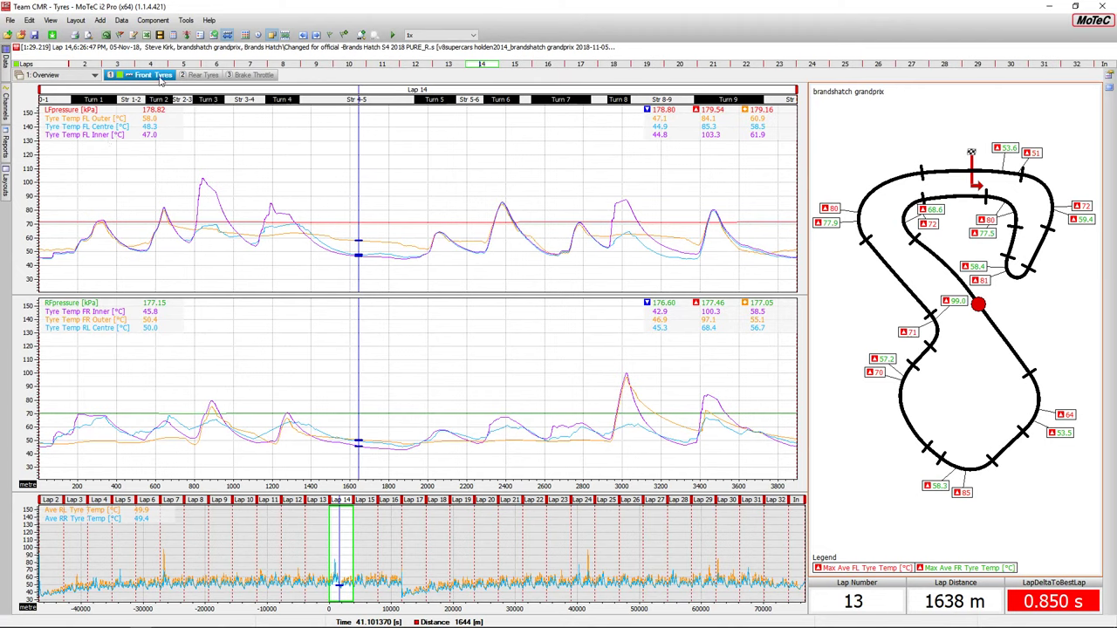
click(189, 79)
click(140, 77)
Check front tyre readings at 1708 m and 814 m, then bring up the Brake Throttle maps
click(870, 606)
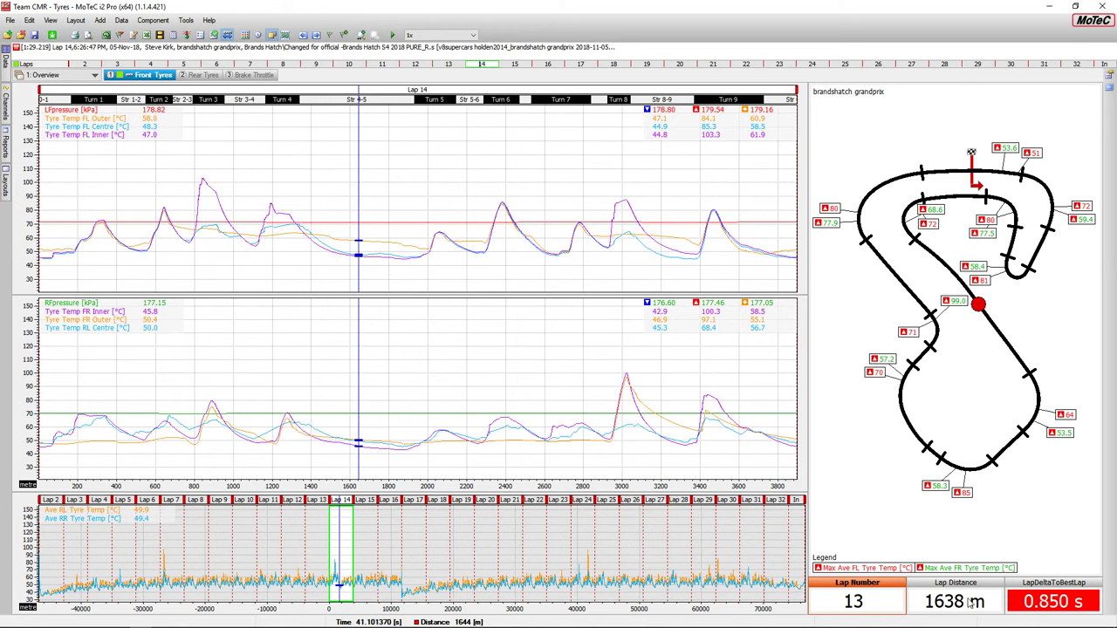
click(936, 607)
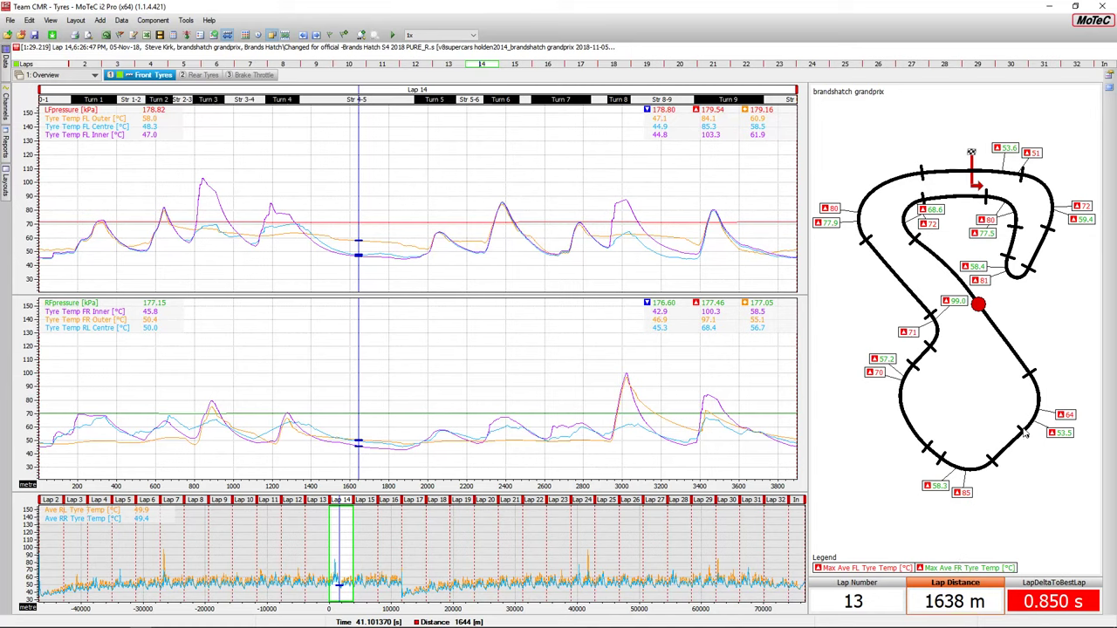
mouse_move(1040, 398)
mouse_down()
mouse_move(991, 323)
mouse_move(971, 171)
mouse_move(987, 206)
mouse_up()
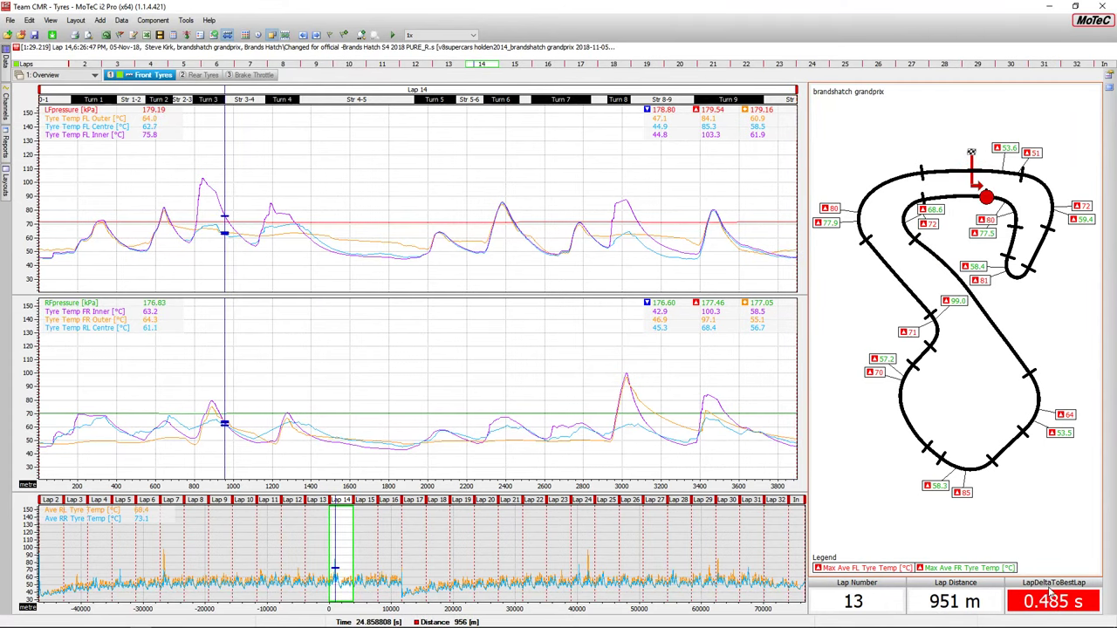
mouse_move(999, 204)
mouse_down()
mouse_move(1019, 225)
mouse_move(1015, 254)
mouse_move(1028, 276)
mouse_move(993, 202)
mouse_move(931, 209)
mouse_move(933, 254)
mouse_move(1038, 391)
mouse_move(1012, 445)
mouse_move(960, 470)
mouse_move(914, 406)
mouse_move(940, 329)
mouse_move(875, 252)
mouse_move(938, 178)
mouse_move(965, 174)
mouse_move(950, 171)
mouse_move(1032, 181)
mouse_move(984, 199)
mouse_move(1012, 262)
mouse_move(1035, 404)
mouse_move(960, 466)
mouse_move(923, 331)
mouse_move(947, 464)
mouse_move(1029, 419)
mouse_move(972, 467)
mouse_up()
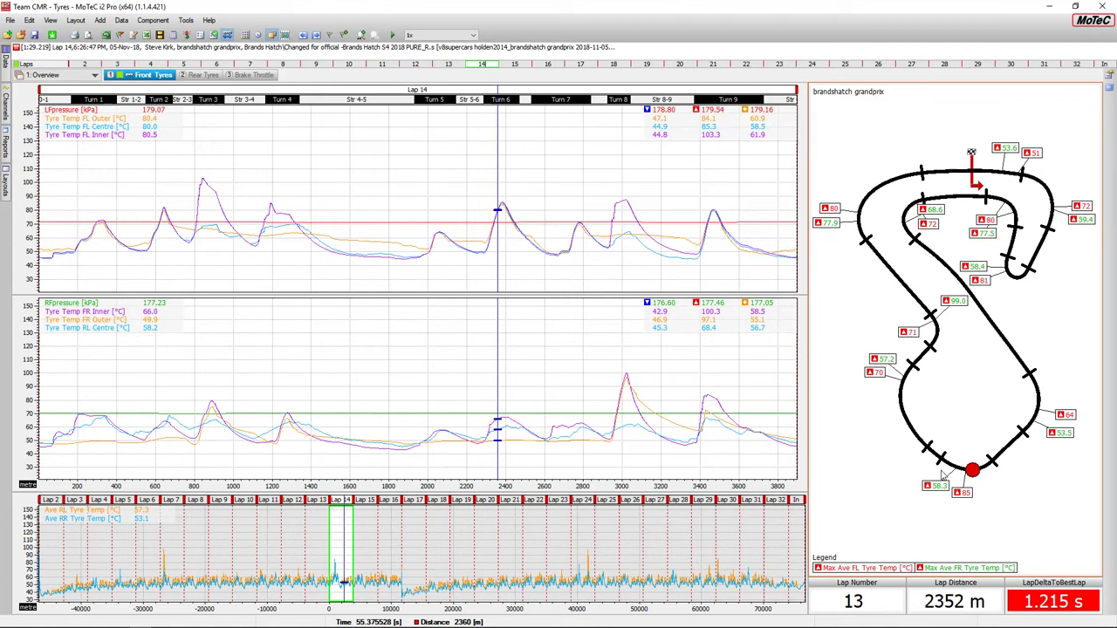
click(251, 76)
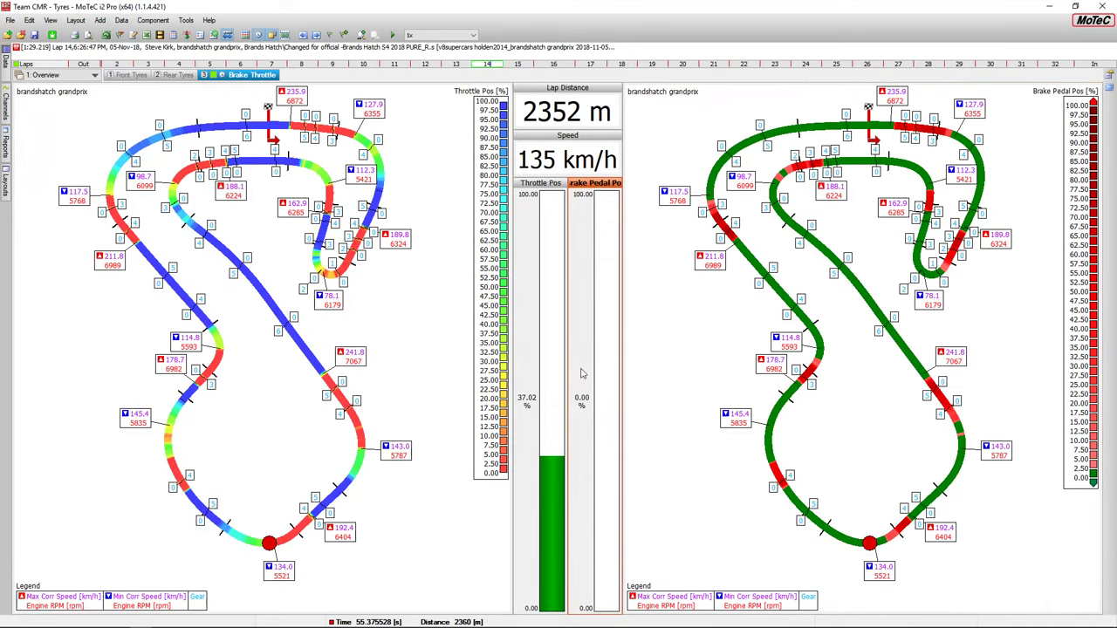
Trace throttle and brake from about 430 m through the braking zone to 1820 m, then show Rear Tyres
click(545, 123)
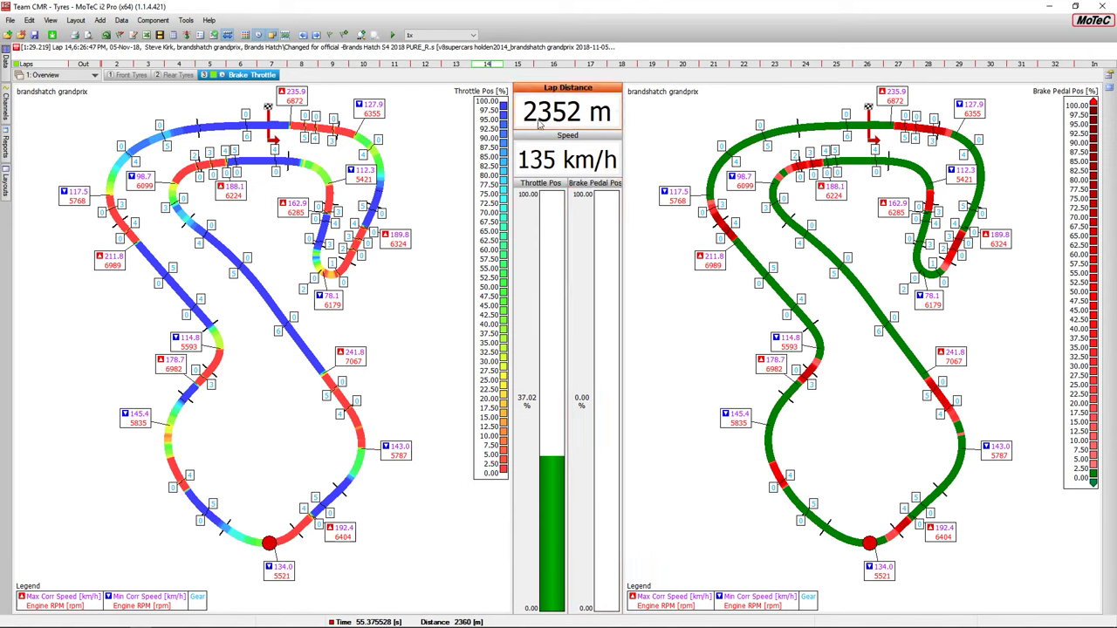
drag(972, 223, 967, 228)
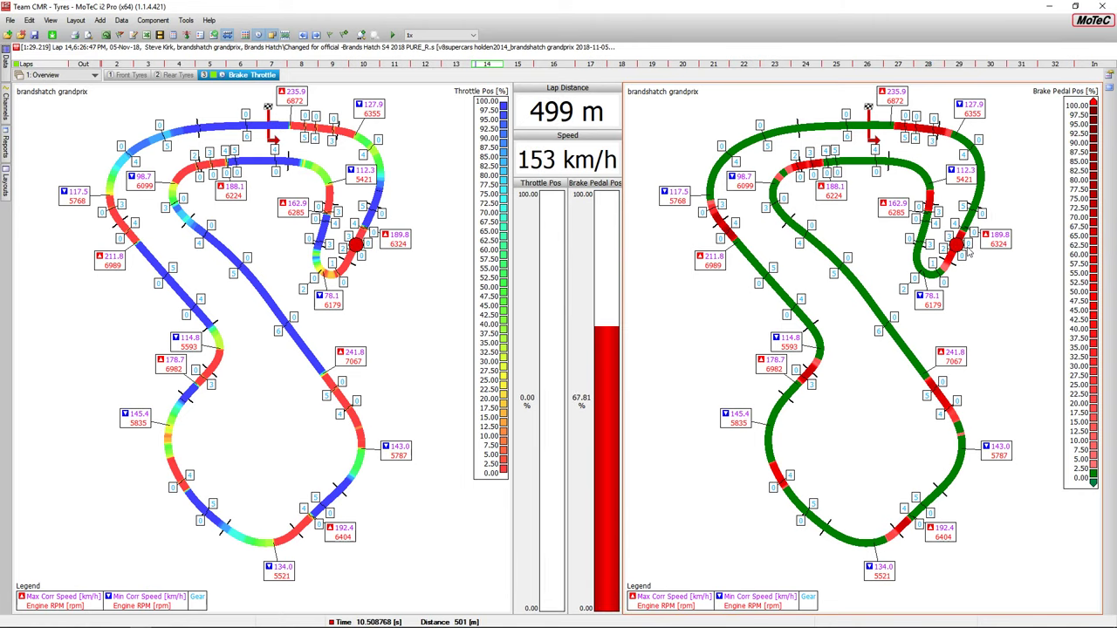
drag(971, 249, 899, 375)
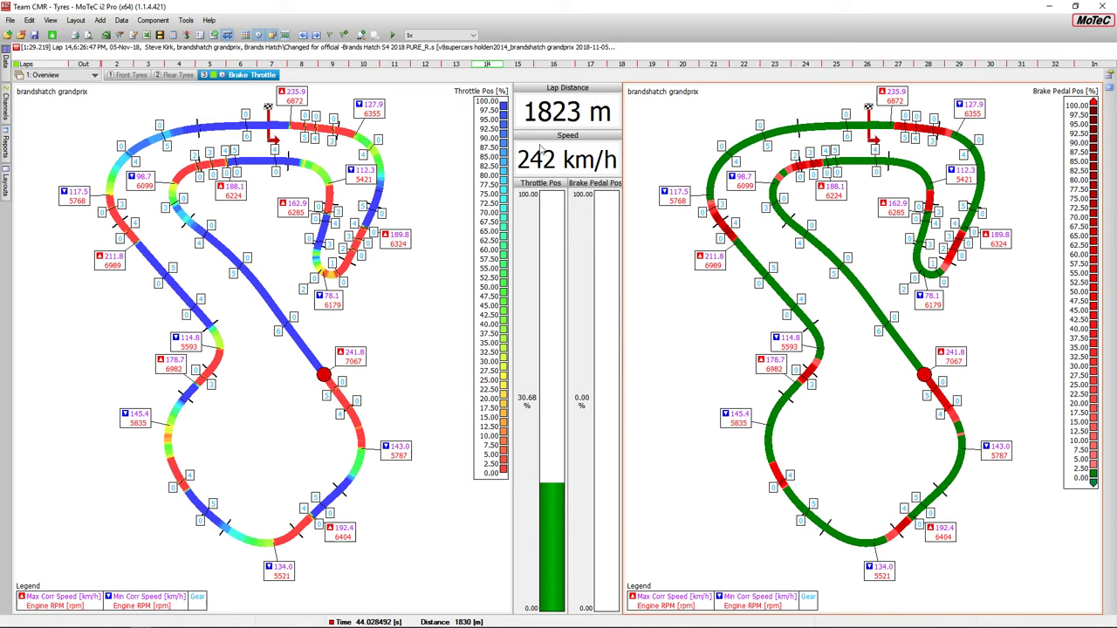
drag(924, 375, 931, 384)
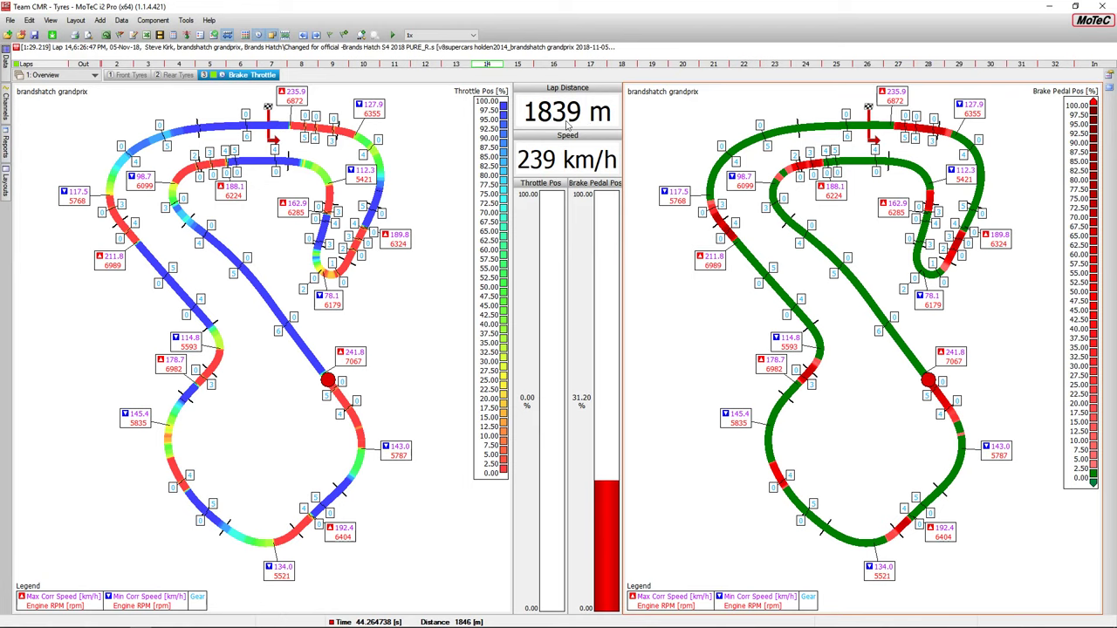
click(165, 76)
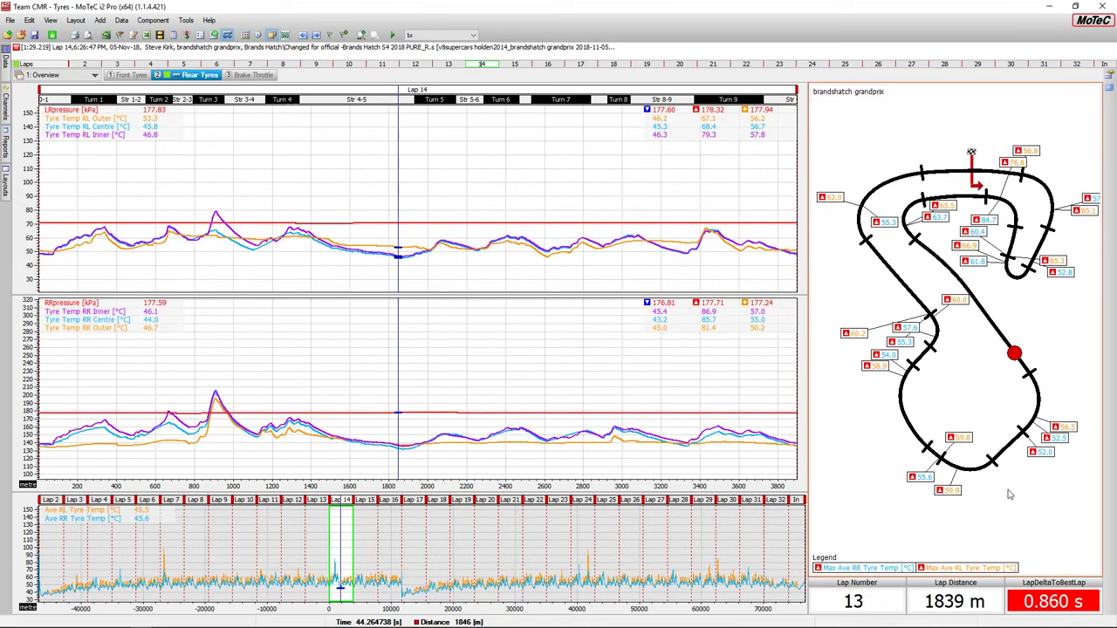
Switch to the Brake Throttle sheet to see lap 14's pedal maps at 1839 m
mouse_move(161, 620)
click(258, 75)
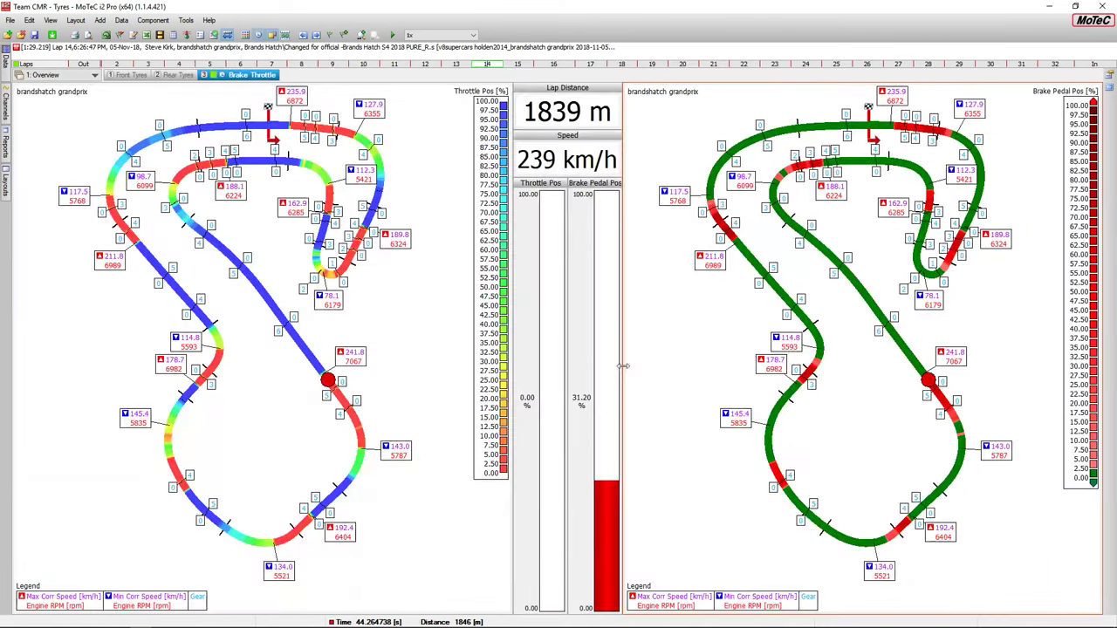